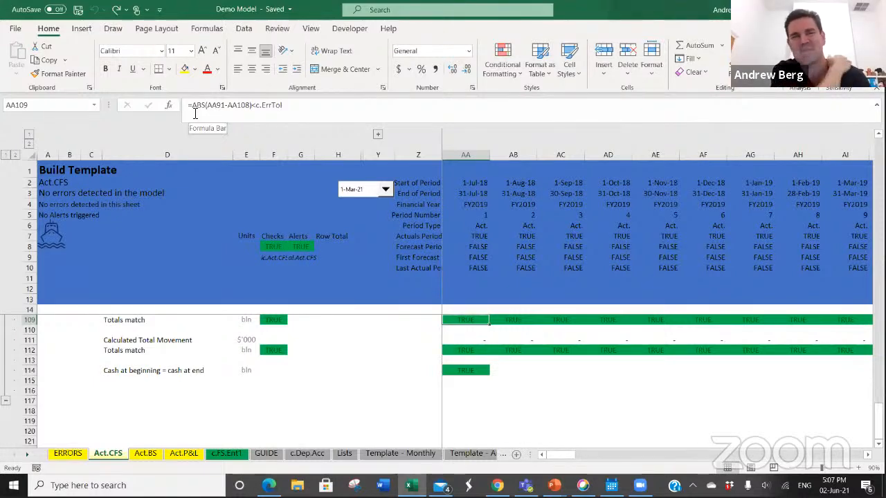
Step: Evaluate the c.ErrTol tolerance inside the AA109 check formula, and cancel the formula edit
{"action": "double_click", "coordinate": [266, 105]}
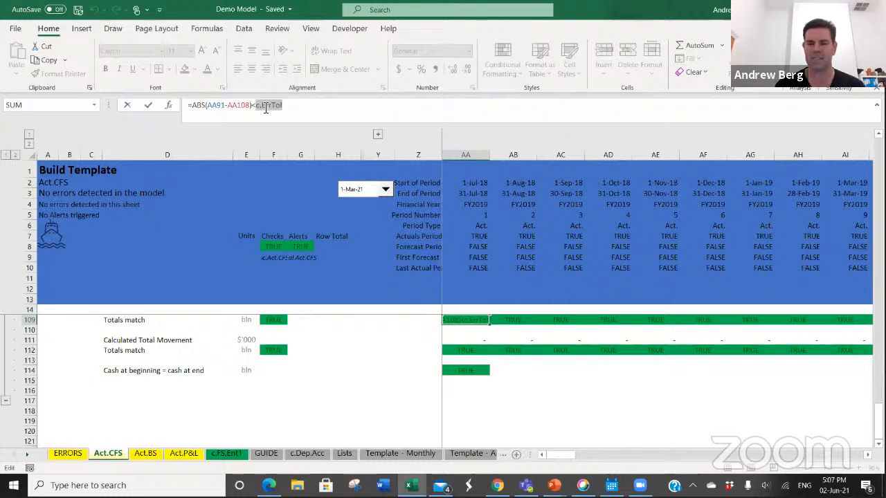
{"action": "key", "text": "F9"}
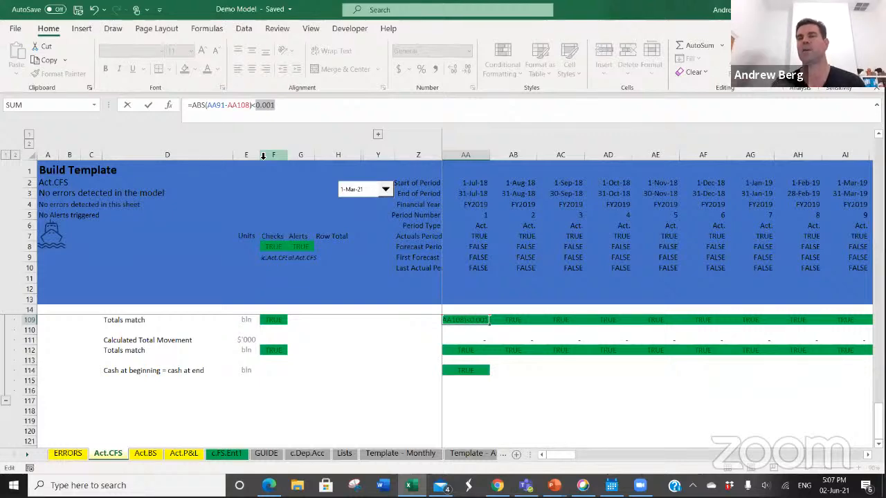
{"action": "key", "text": "Escape"}
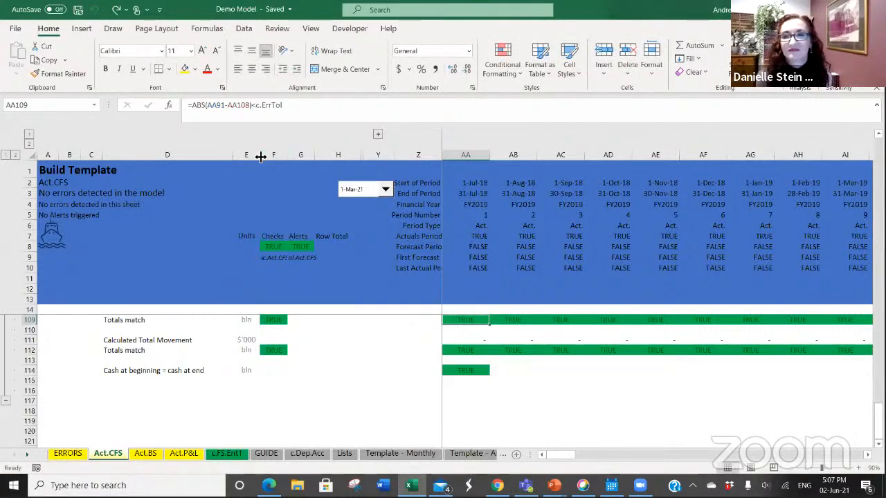
Step: Copy the totals check formula in AA109 across all the period columns of row 109
{"action": "key", "text": "Right"}
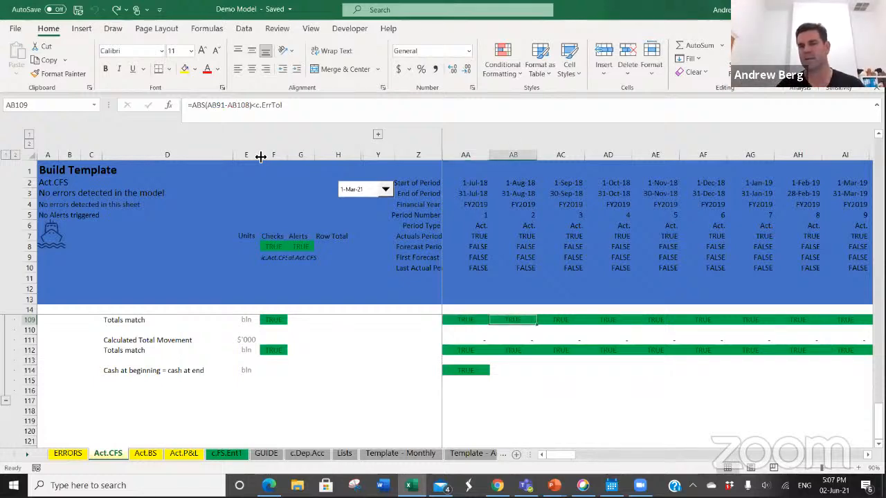
{"action": "key", "text": "Left"}
{"action": "key", "text": "Left"}
{"action": "key", "text": "Right"}
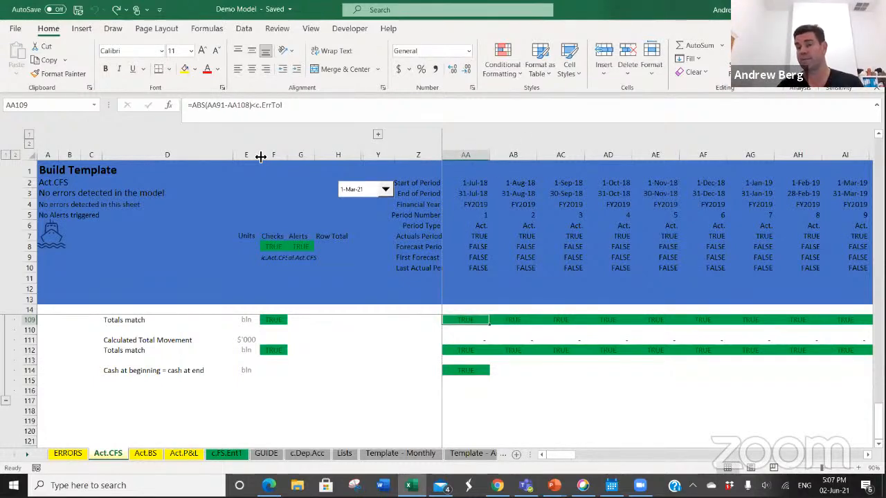
{"action": "key", "text": "ctrl+c"}
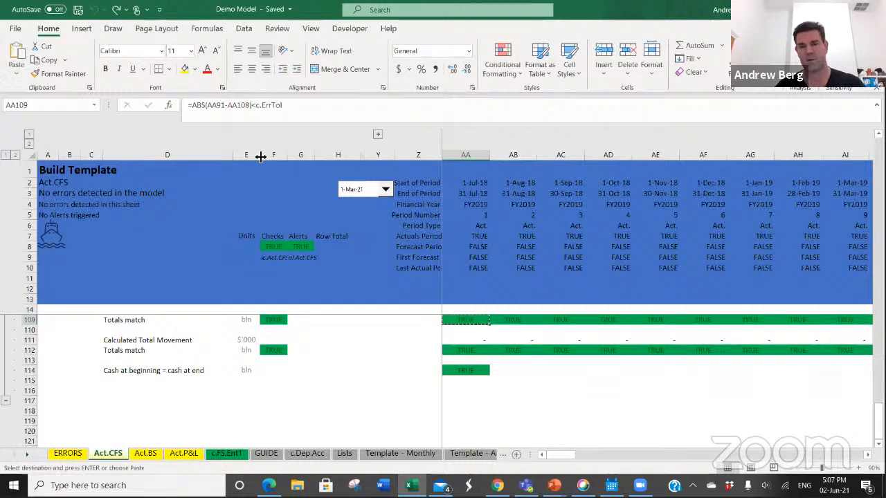
{"action": "key", "text": "ctrl+shift+Right"}
{"action": "key", "text": "Return"}
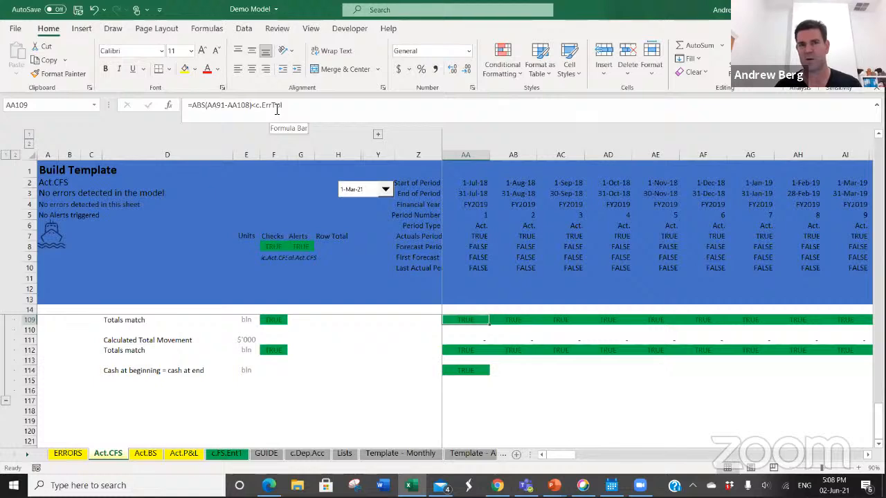
Step: Inspect the row summary check formula in F109, and overwrite the check in AB109 with FALSE to simulate an error
{"action": "left_click", "coordinate": [269, 319]}
{"action": "key", "text": "F2"}
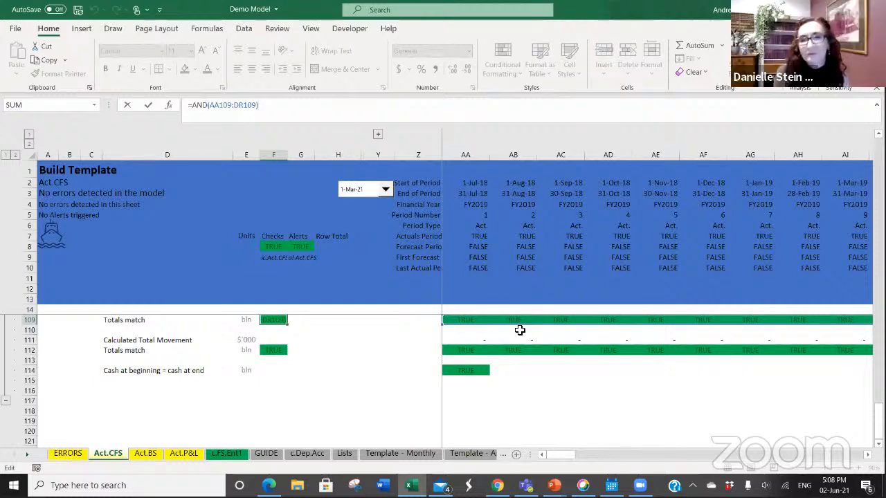
{"action": "left_click", "coordinate": [514, 321]}
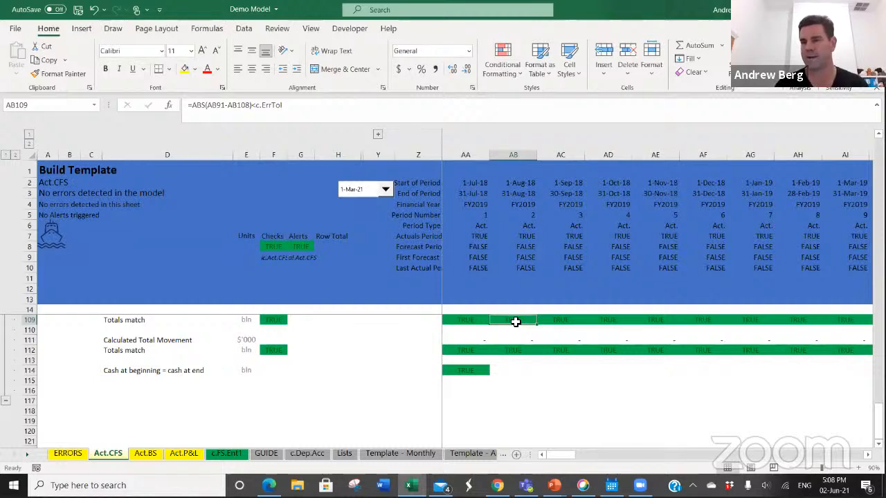
{"action": "type", "text": "fa;se"}
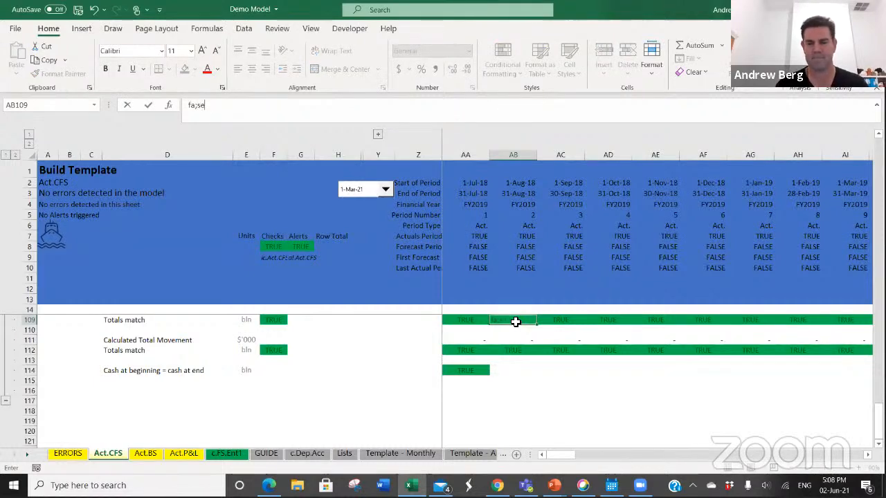
{"action": "type", "text": "a"}
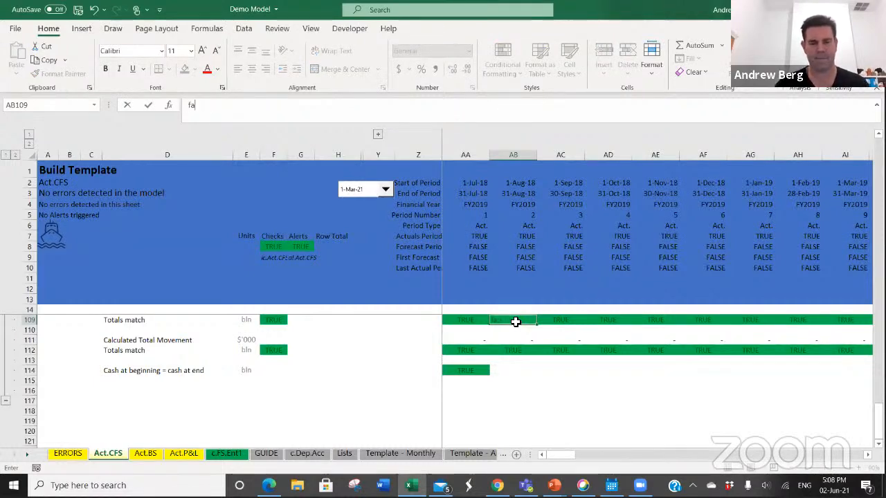
{"action": "type", "text": "e"}
{"action": "key", "text": "ctrl+Return"}
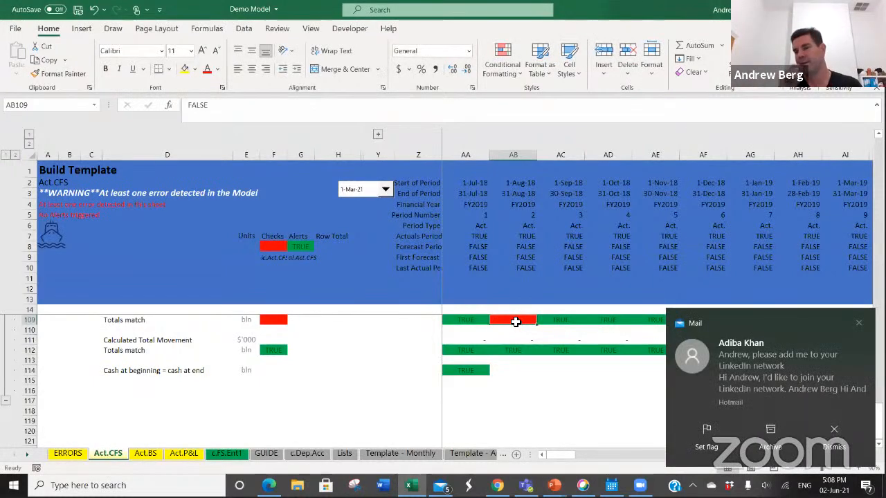
Step: Examine the sheet-level check formula in F8 and the model-wide error message formula in A3 on Act.CFS
{"action": "left_click", "coordinate": [277, 320]}
{"action": "left_click", "coordinate": [272, 248]}
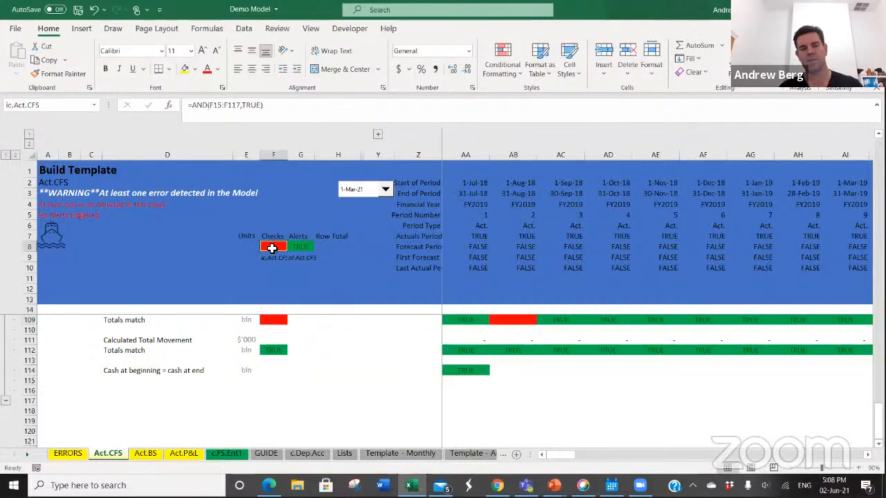
{"action": "key", "text": "F2"}
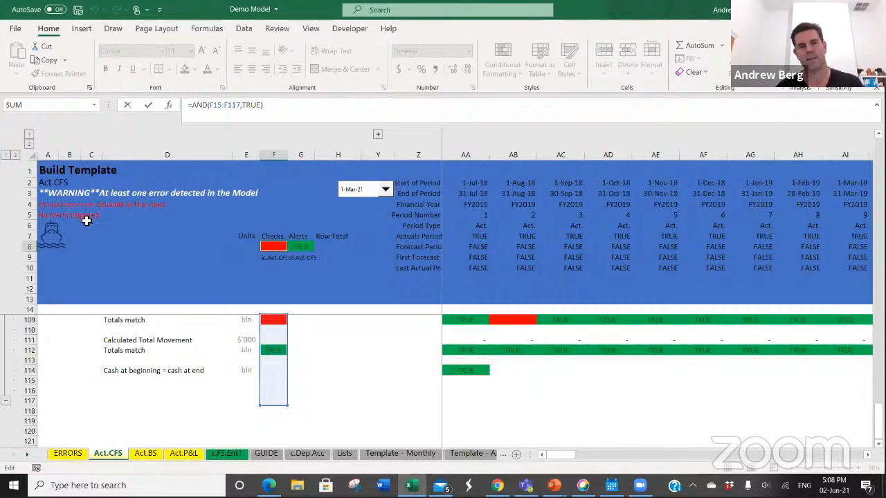
{"action": "left_click", "coordinate": [46, 193]}
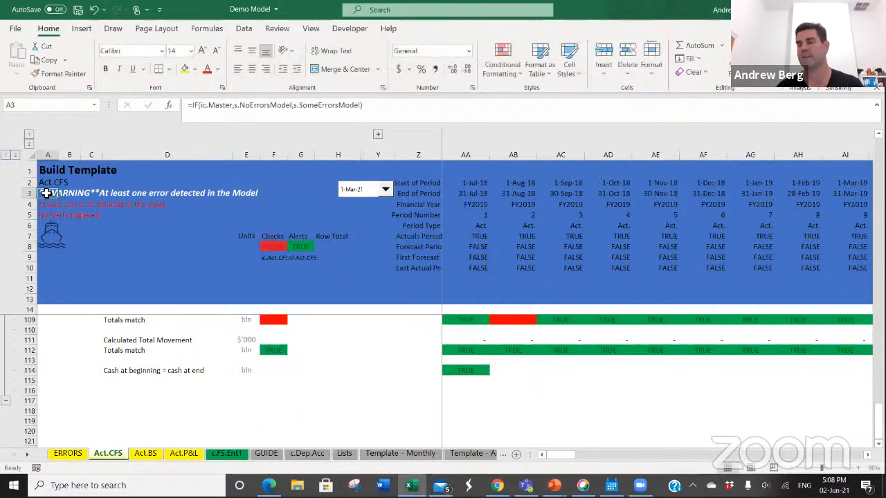
Step: Compare the error and alert message formulas in the Act.P&L header with the sheet error message formula on Act.CFS
{"action": "left_click", "coordinate": [183, 454]}
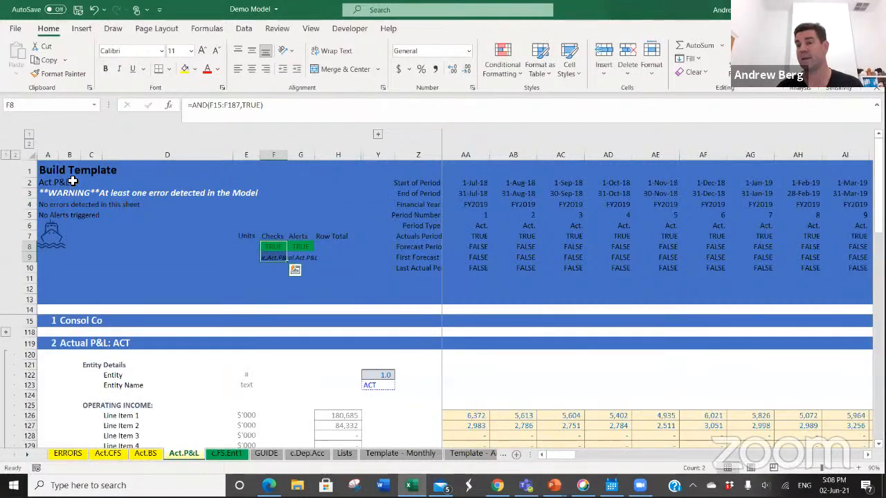
{"action": "left_click", "coordinate": [52, 208]}
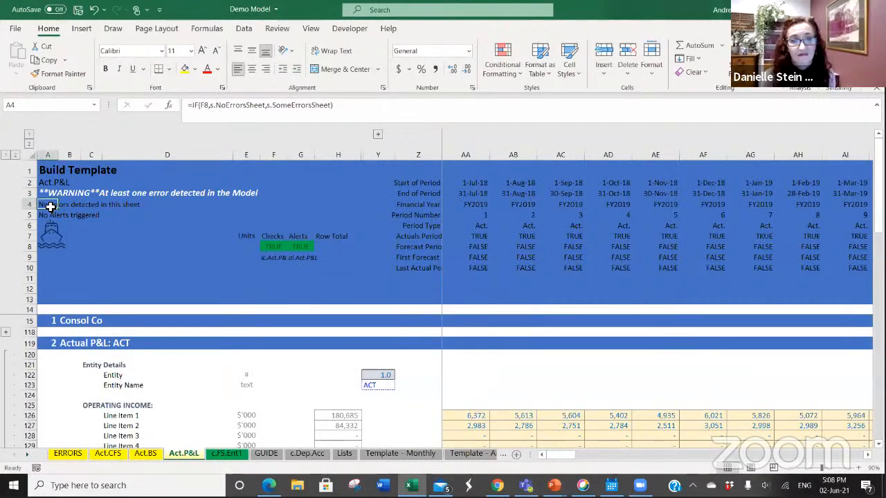
{"action": "left_click", "coordinate": [52, 215]}
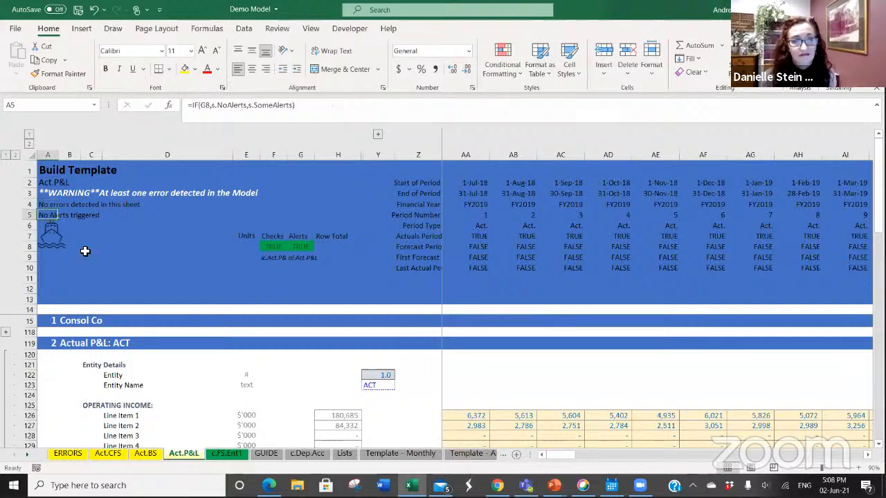
{"action": "left_click", "coordinate": [145, 454]}
{"action": "left_click", "coordinate": [99, 457]}
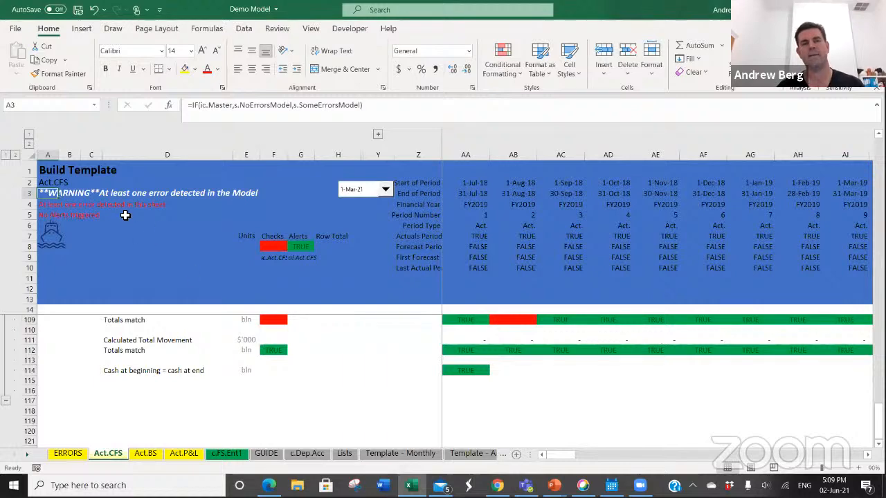
{"action": "left_click", "coordinate": [49, 205]}
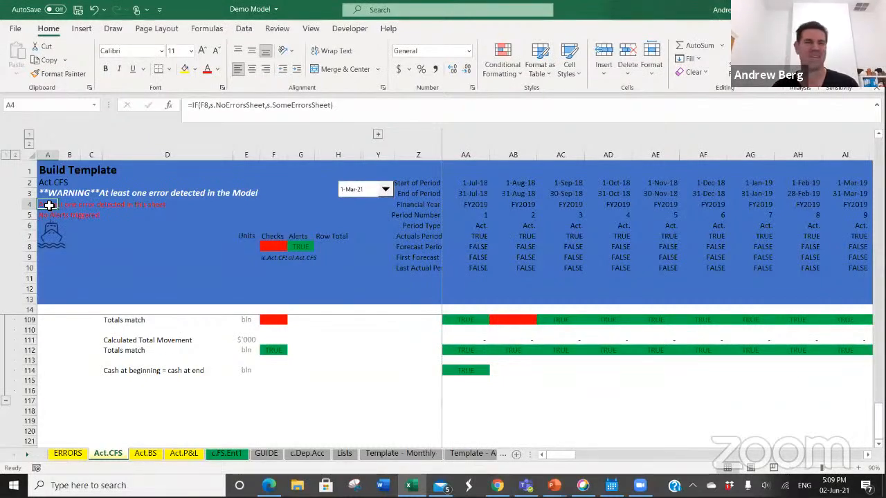
Step: Restore the check in AB109 by copying the AA109 formula across all the period columns of row 109
{"action": "left_click", "coordinate": [457, 326]}
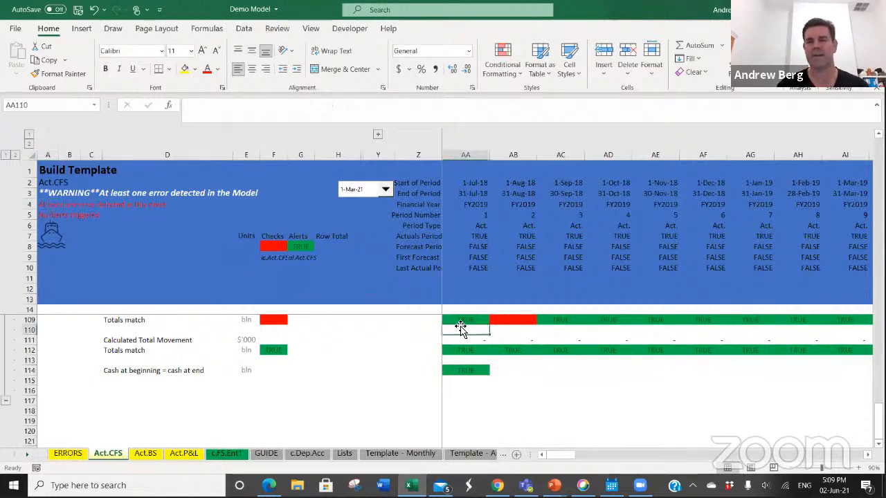
{"action": "key", "text": "Right"}
{"action": "left_click", "coordinate": [459, 323]}
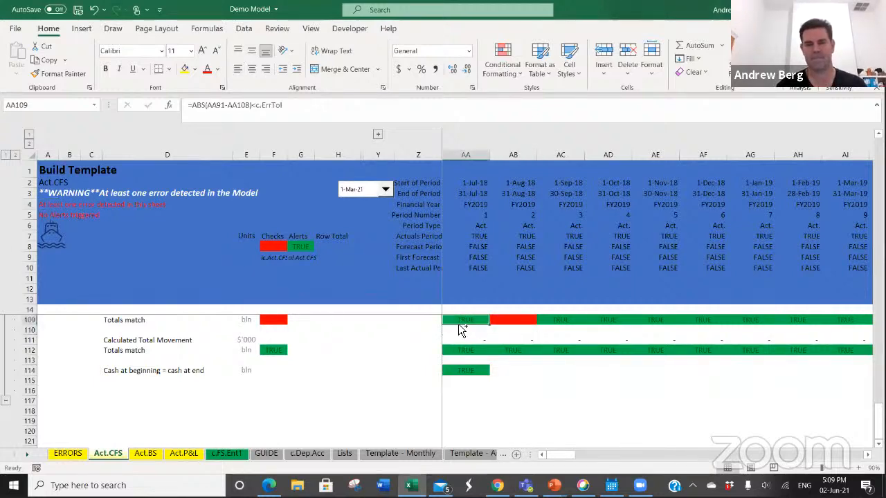
{"action": "key", "text": "ctrl+c"}
{"action": "key", "text": "ctrl+shift+Right"}
{"action": "key", "text": "Return"}
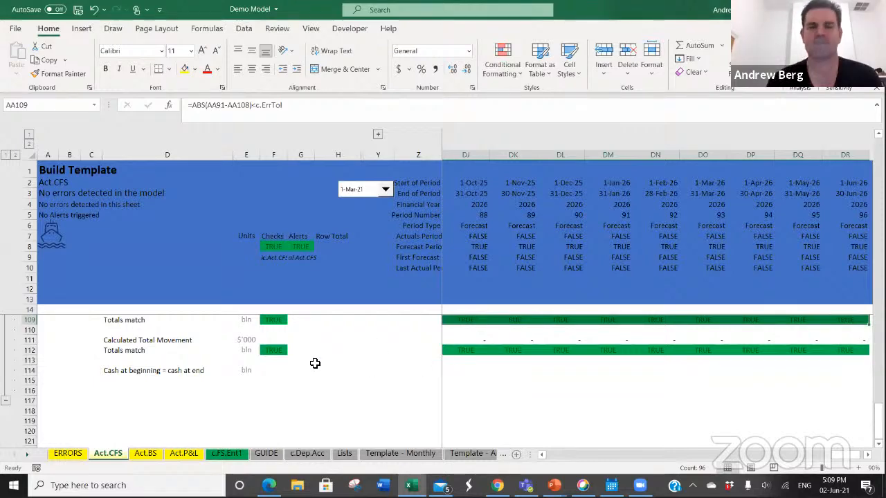
Step: Copy the "Cash at beginning = cash at end" check formula in AA114 across row 114 to column DR
{"action": "left_click", "coordinate": [447, 353]}
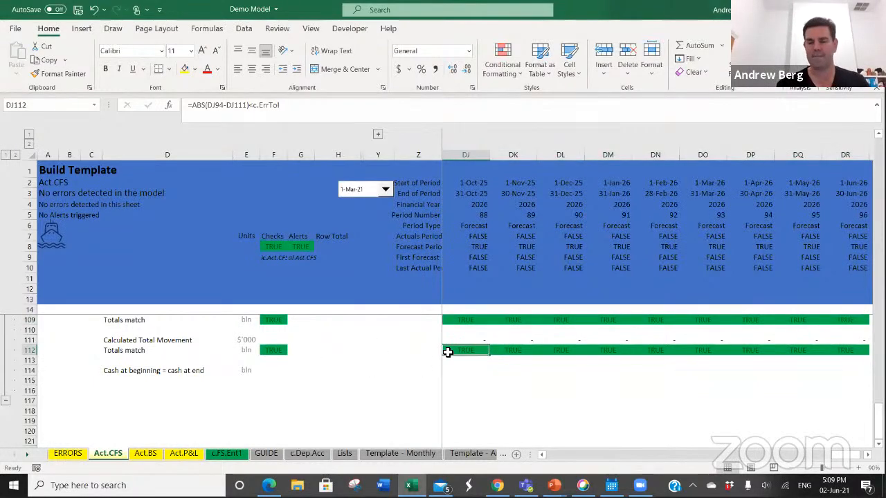
{"action": "key", "text": "ctrl+Left"}
{"action": "key", "text": "Left"}
{"action": "key", "text": "Right"}
{"action": "key", "text": "Down"}
{"action": "key", "text": "Down"}
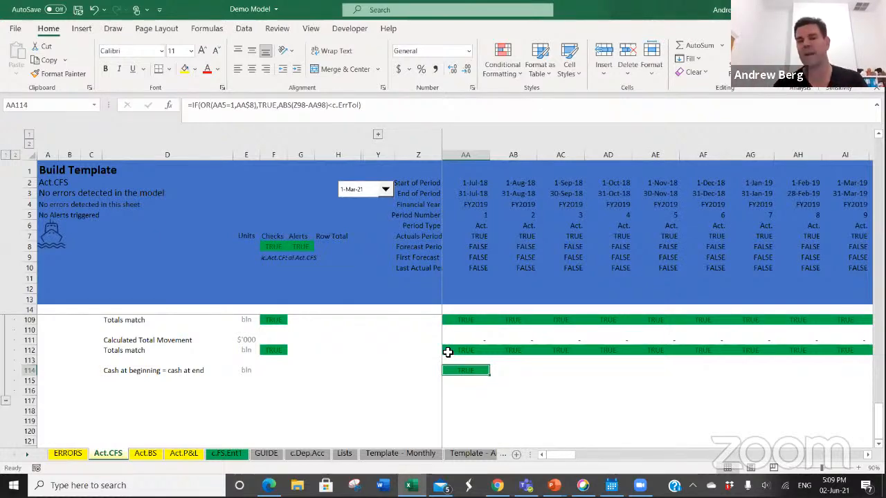
{"action": "left_click", "coordinate": [446, 352]}
{"action": "key", "text": "ctrl+c"}
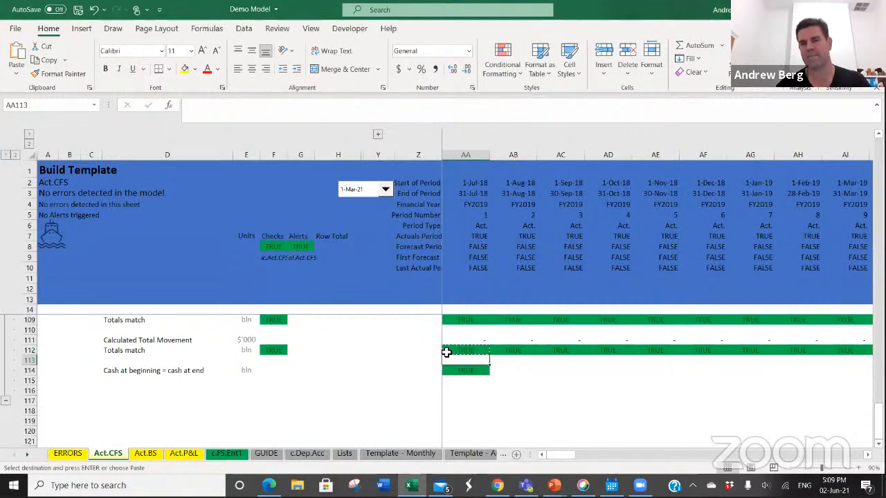
{"action": "key", "text": "Down"}
{"action": "key", "text": "Down"}
{"action": "key", "text": "ctrl+c"}
{"action": "key", "text": "ctrl+shift+Right"}
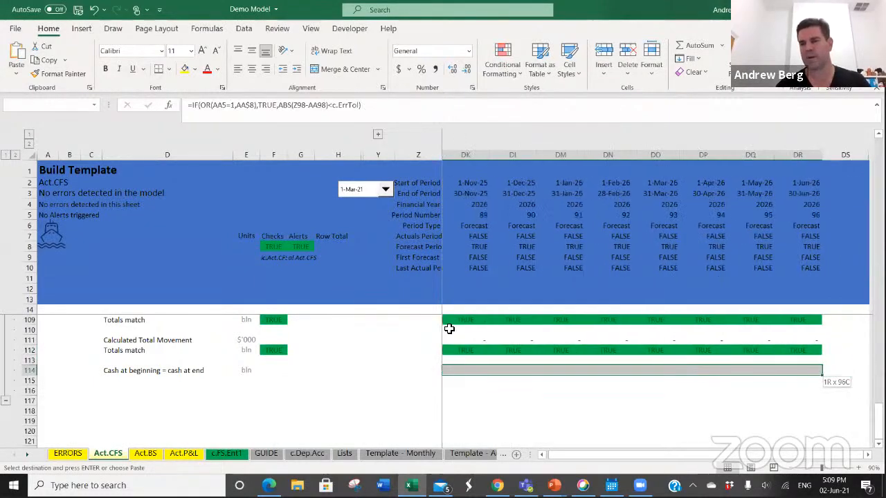
{"action": "key", "text": "Return"}
Step: Copy the row summary check from F112 into F114 for the "Cash at beginning = cash at end" row
{"action": "key", "text": "Left"}
{"action": "key", "text": "Left"}
{"action": "key", "text": "Left"}
{"action": "key", "text": "Left"}
{"action": "key", "text": "Left"}
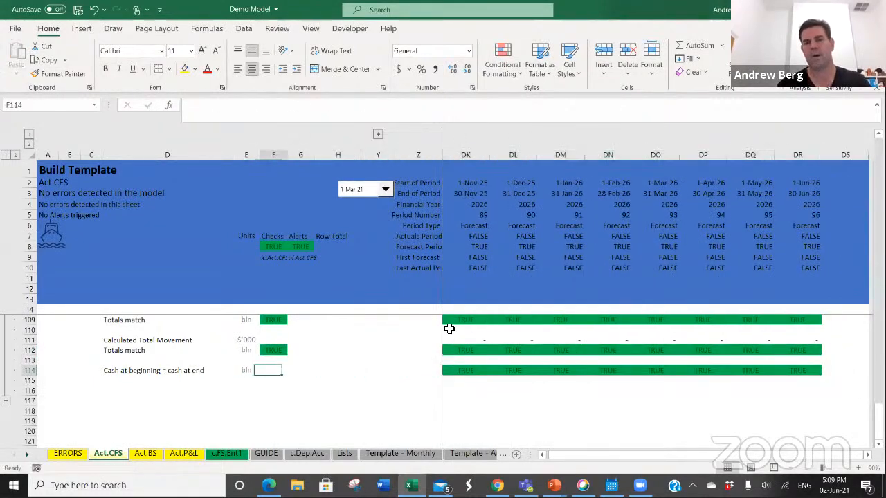
{"action": "key", "text": "Up"}
{"action": "key", "text": "Up"}
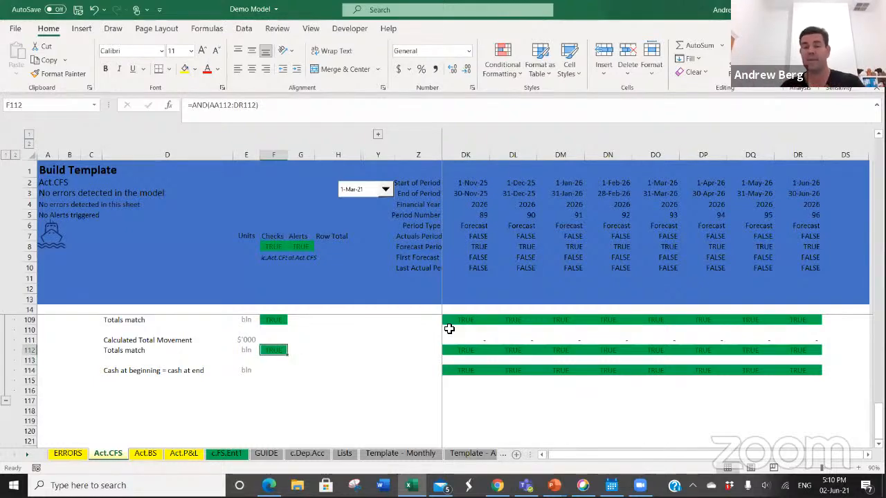
{"action": "key", "text": "ctrl+c"}
{"action": "key", "text": "Down"}
{"action": "key", "text": "Down"}
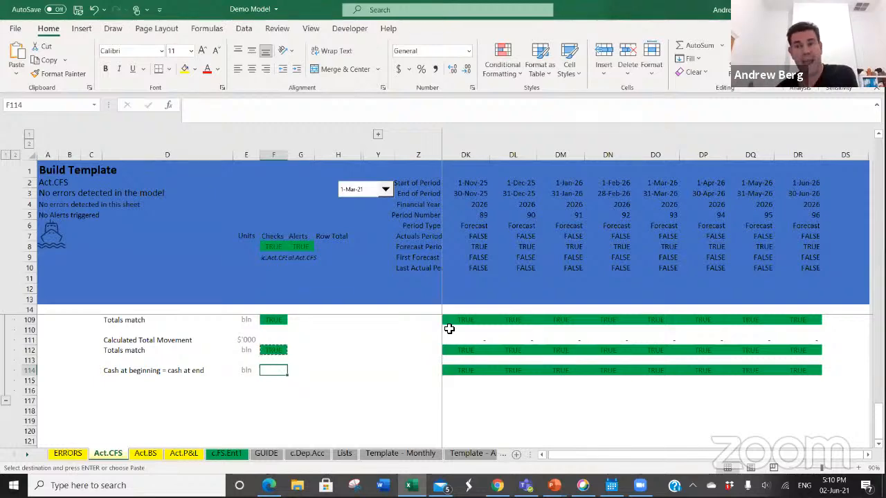
{"action": "key", "text": "Return"}
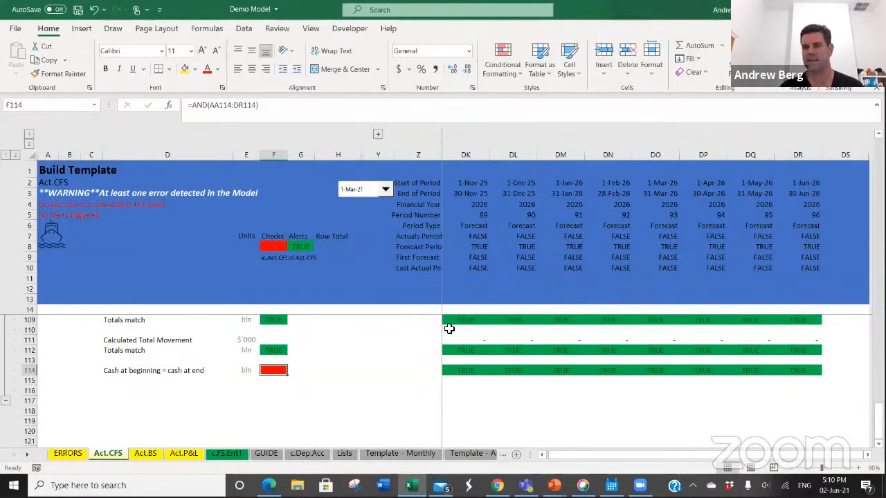
Step: Search along the period columns of row 114 for the month that fails the cash check
{"action": "key", "text": "Right"}
{"action": "key", "text": "Right"}
{"action": "key", "text": "Right"}
{"action": "key", "text": "Right"}
{"action": "key", "text": "Right"}
{"action": "key", "text": "Right"}
{"action": "key", "text": "Right"}
{"action": "key", "text": "Right"}
{"action": "key", "text": "Right"}
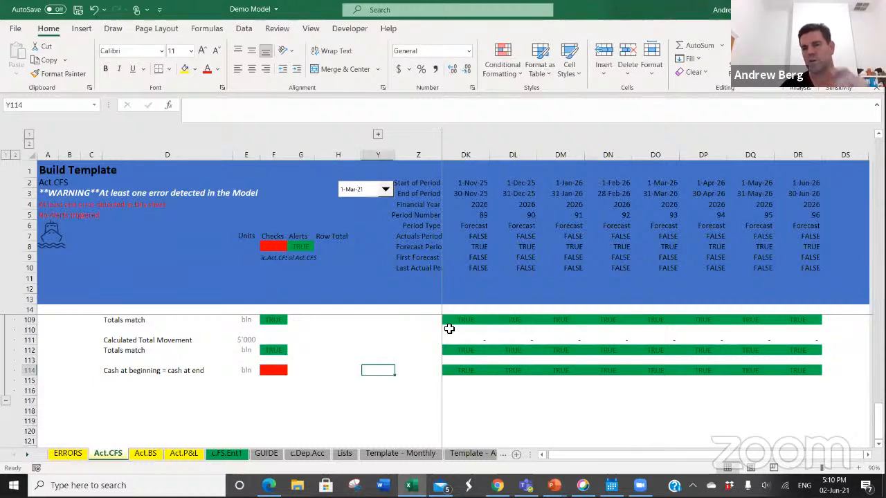
{"action": "key", "text": "Right"}
{"action": "key", "text": "Right"}
{"action": "key", "text": "Right"}
{"action": "key", "text": "Right"}
{"action": "key", "text": "Right"}
{"action": "key", "text": "Right"}
{"action": "key", "text": "Right"}
{"action": "key", "text": "Right"}
{"action": "key", "text": "Right"}
{"action": "key", "text": "Right"}
{"action": "key", "text": "Right"}
{"action": "key", "text": "Right"}
{"action": "key", "text": "Right"}
{"action": "key", "text": "Right"}
{"action": "key", "text": "Right"}
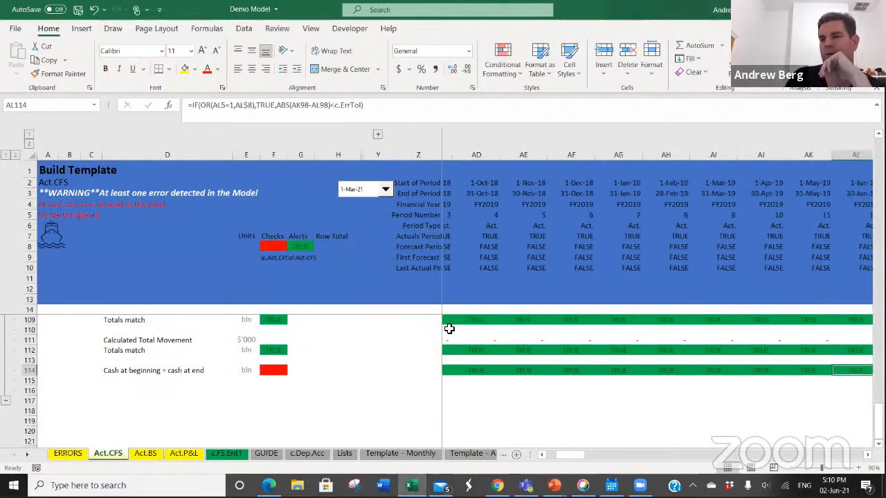
{"action": "key", "text": "Right"}
{"action": "key", "text": "Right"}
{"action": "key", "text": "Right"}
{"action": "key", "text": "Right"}
{"action": "key", "text": "Right"}
{"action": "key", "text": "Right"}
{"action": "key", "text": "Right"}
{"action": "key", "text": "Right"}
{"action": "key", "text": "Right"}
{"action": "key", "text": "Right"}
{"action": "key", "text": "Right"}
{"action": "key", "text": "Right"}
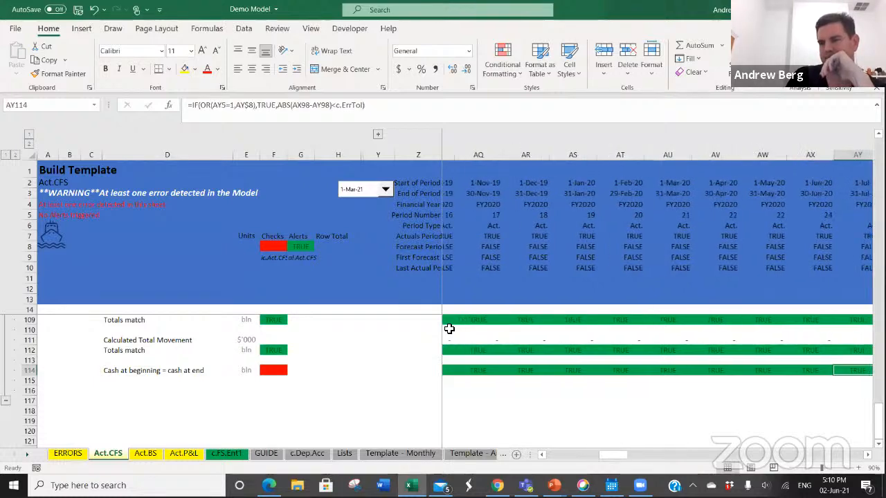
{"action": "key", "text": "Right"}
{"action": "key", "text": "Right"}
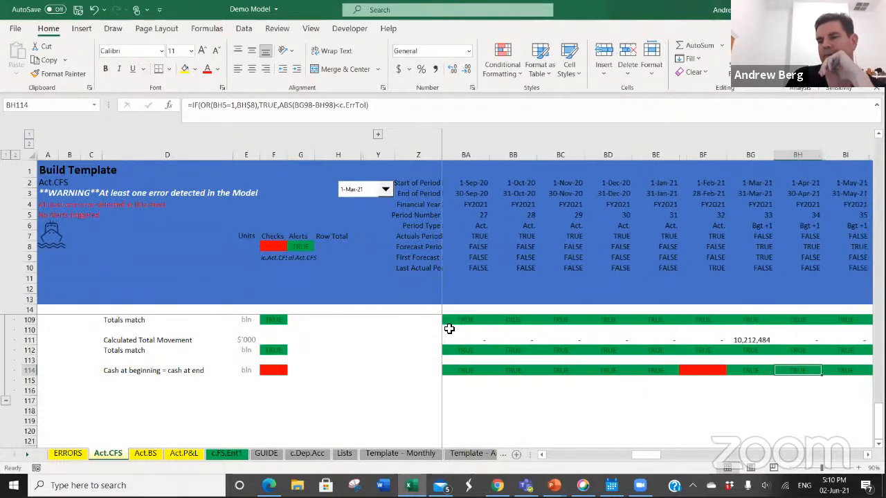
Step: Examine the failing cash check formula in BF114, focusing on the BE98-BF98 argument inside its ABS function
{"action": "key", "text": "Left"}
{"action": "key", "text": "Left"}
{"action": "key", "text": "Left"}
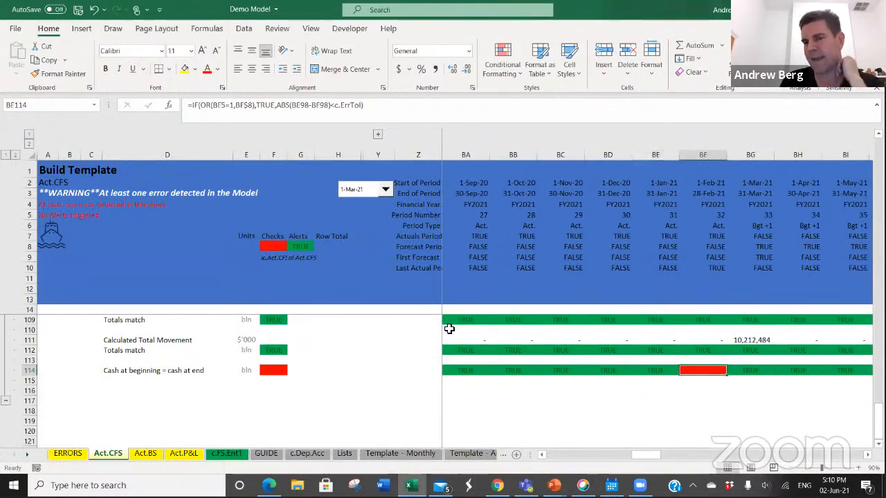
{"action": "key", "text": "Right"}
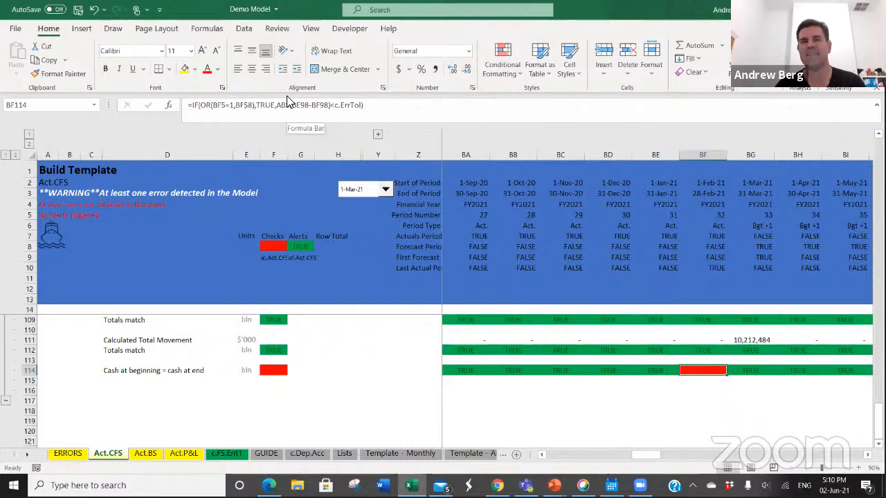
{"action": "left_click", "coordinate": [306, 106]}
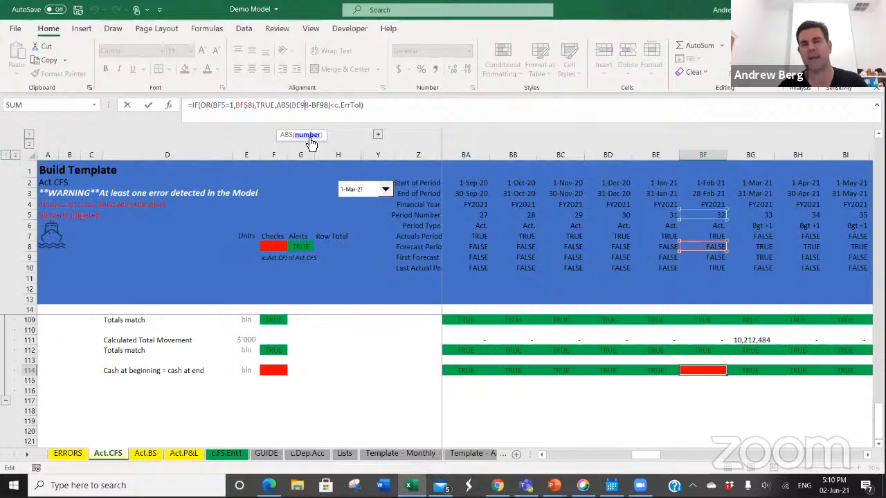
{"action": "left_click", "coordinate": [309, 136]}
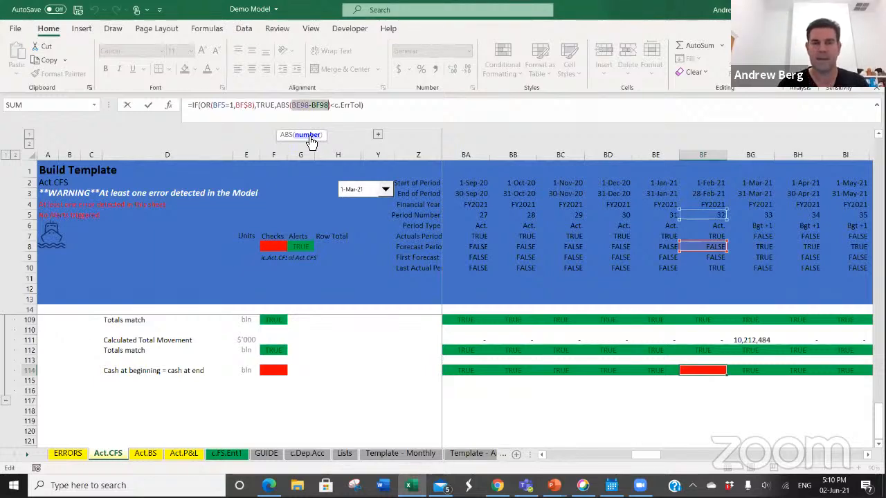
{"action": "key", "text": "Escape"}
{"action": "left_click", "coordinate": [306, 106]}
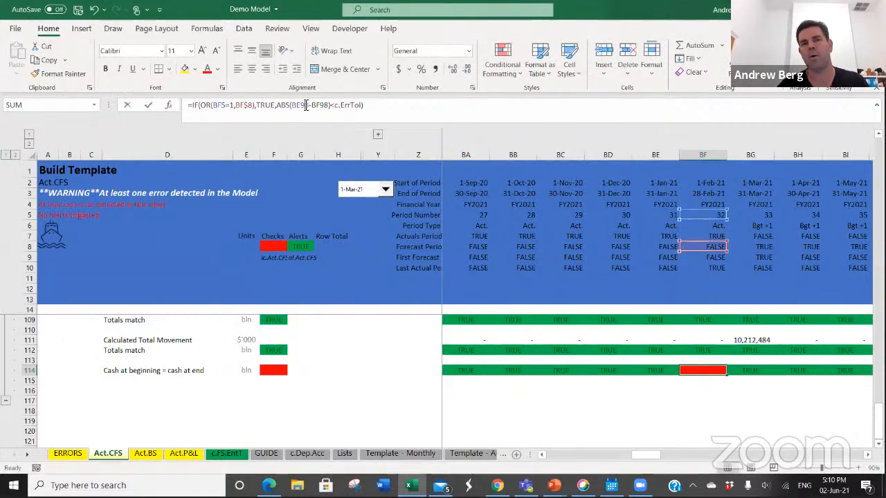
{"action": "left_click", "coordinate": [306, 136]}
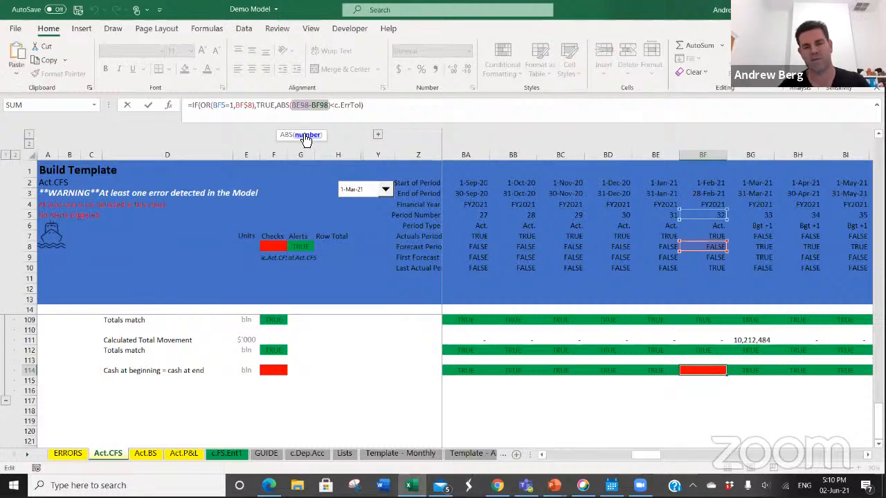
{"action": "key", "text": "Escape"}
Step: Enter the formula =BE98-BF98 in BF115, directly below the failing cash check, to calculate the difference
{"action": "key", "text": "Right"}
{"action": "key", "text": "Down"}
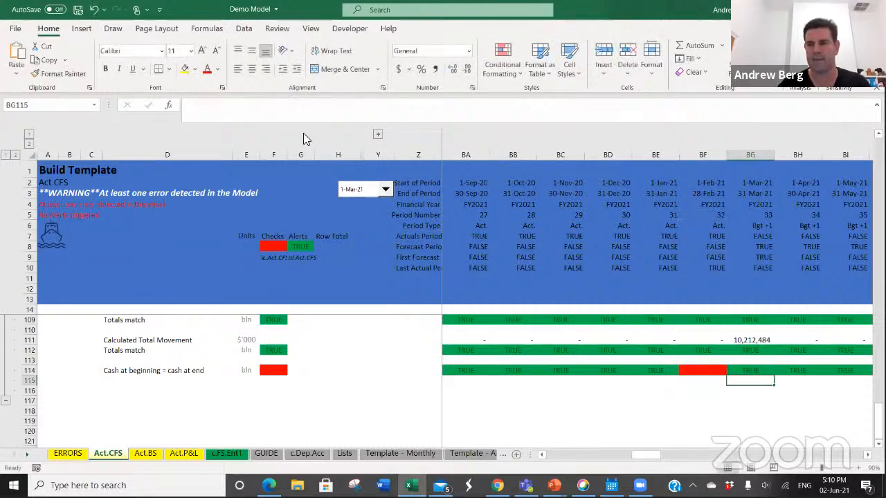
{"action": "key", "text": "Left"}
{"action": "type", "text": "=BE98-BF98"}
{"action": "key", "text": "ctrl+Return"}
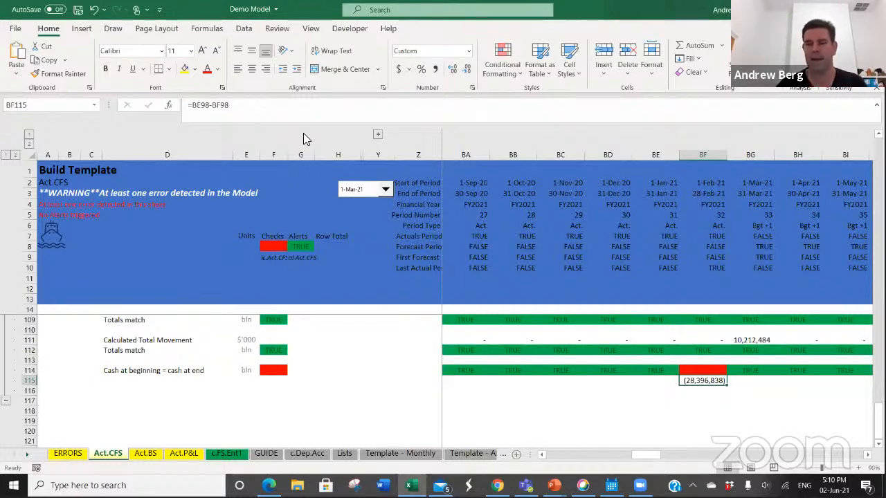
Step: Inspect the sheet-level check in F8 on Act.CFS, and the matching check and its name label on Act.P&L
{"action": "key", "text": "Home"}
{"action": "left_click", "coordinate": [283, 247]}
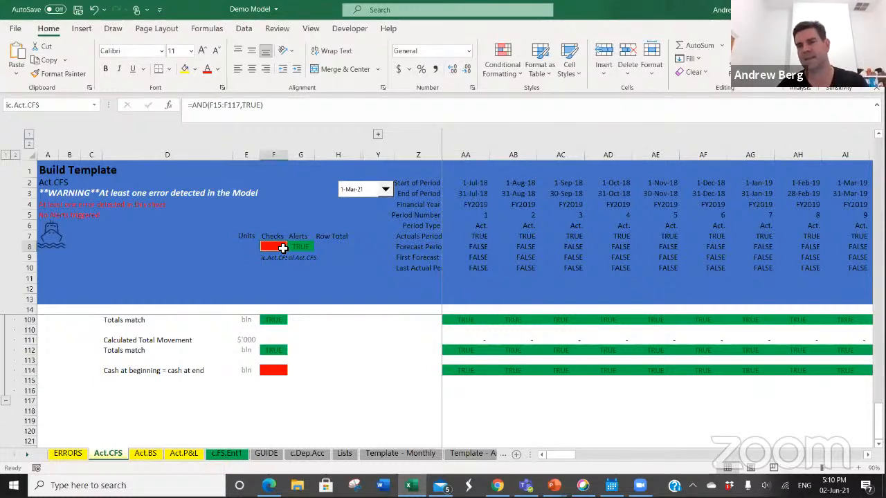
{"action": "left_click", "coordinate": [182, 454]}
{"action": "left_click", "coordinate": [272, 247]}
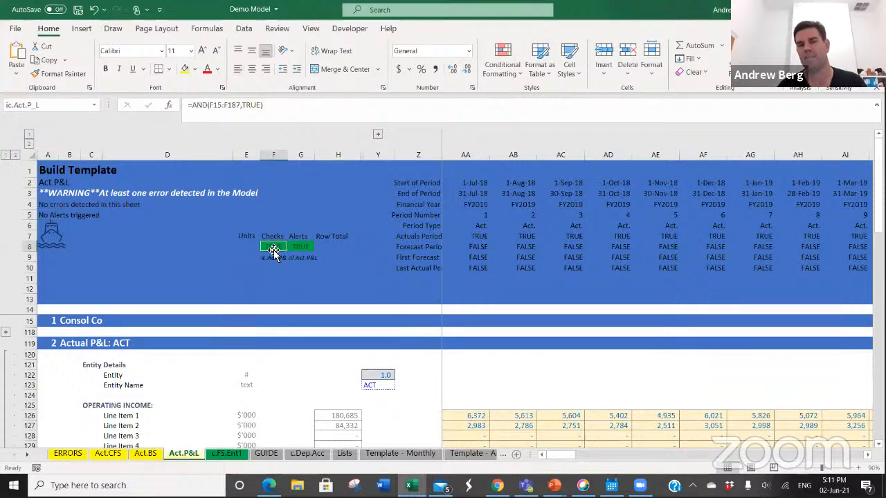
{"action": "left_click", "coordinate": [274, 254]}
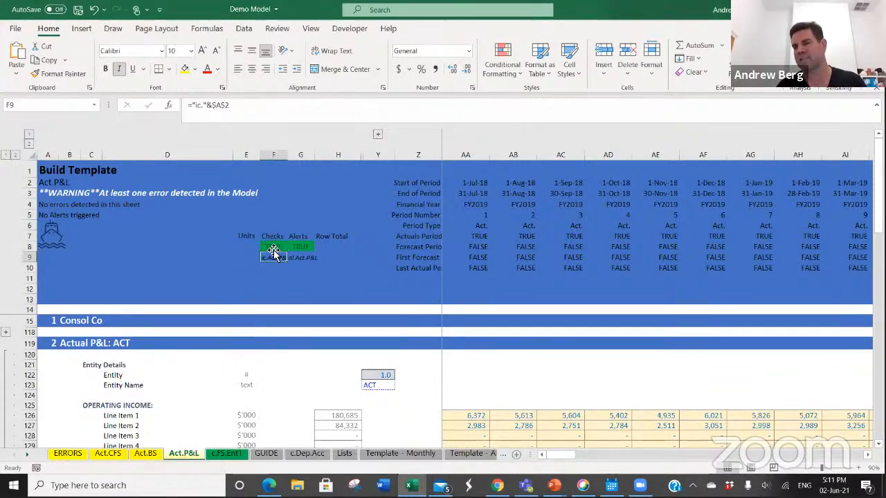
Step: Trace the model warning in A3 to the master check on the Control sheet and show the range its formula covers
{"action": "left_click", "coordinate": [47, 192]}
{"action": "key", "text": "ctrl+bracketleft"}
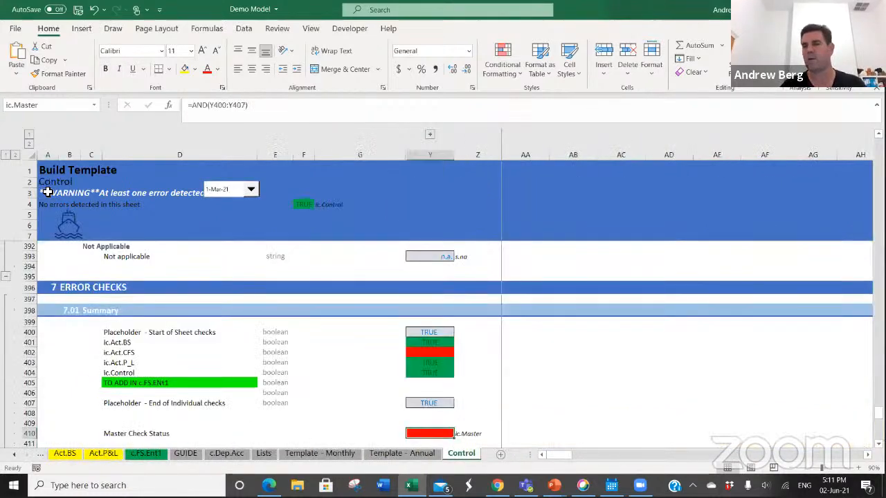
{"action": "key", "text": "F2"}
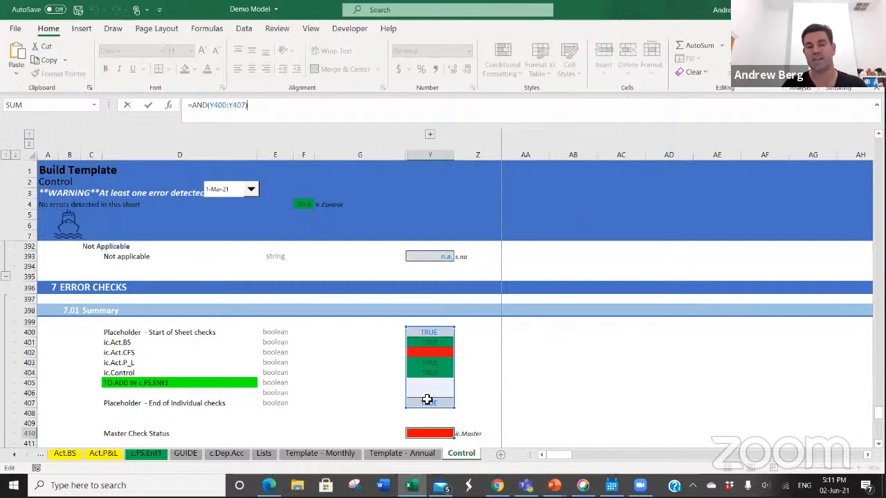
Step: Review the individual sheet check links in the Error Checks summary, from Y400 through the empty cell Y405
{"action": "left_click", "coordinate": [417, 382]}
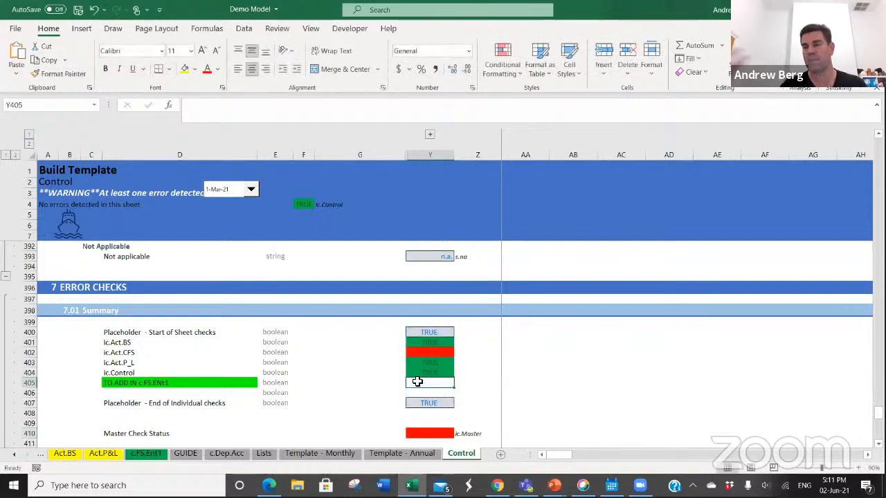
{"action": "key", "text": "Up"}
{"action": "key", "text": "Up"}
{"action": "key", "text": "Up"}
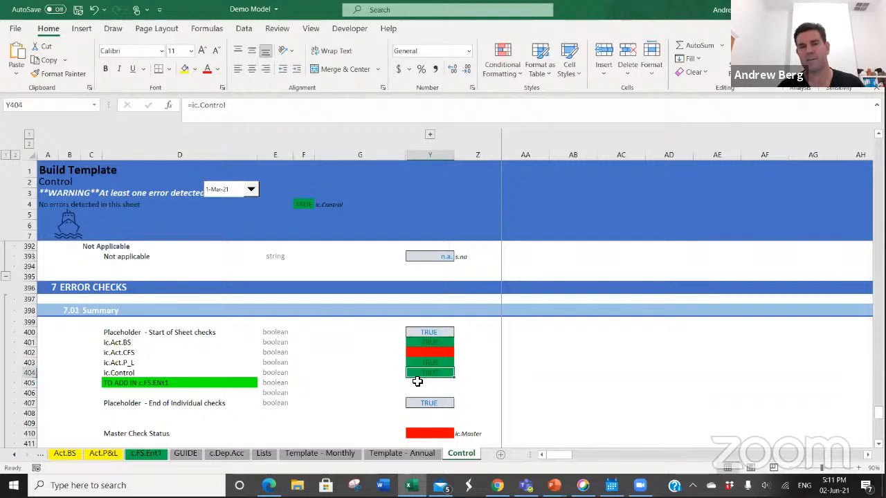
{"action": "key", "text": "Up"}
{"action": "key", "text": "Up"}
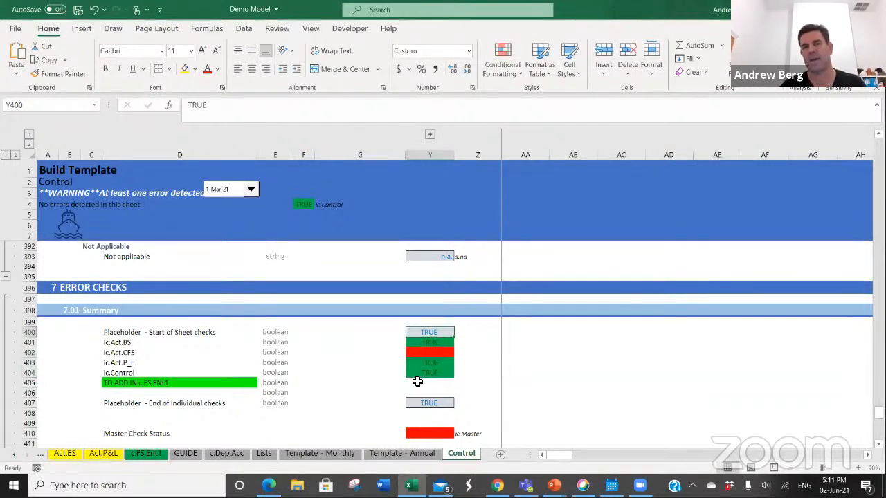
{"action": "key", "text": "Down"}
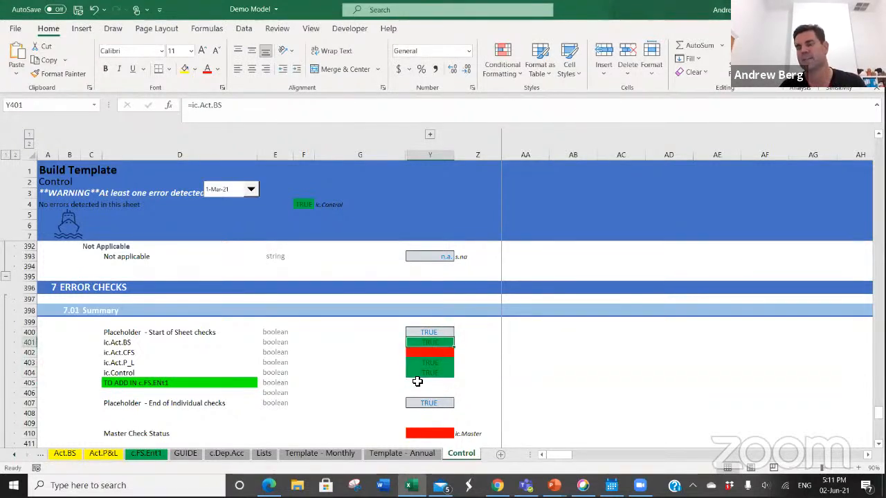
{"action": "key", "text": "Down"}
{"action": "key", "text": "Down"}
{"action": "key", "text": "Down"}
{"action": "key", "text": "Down"}
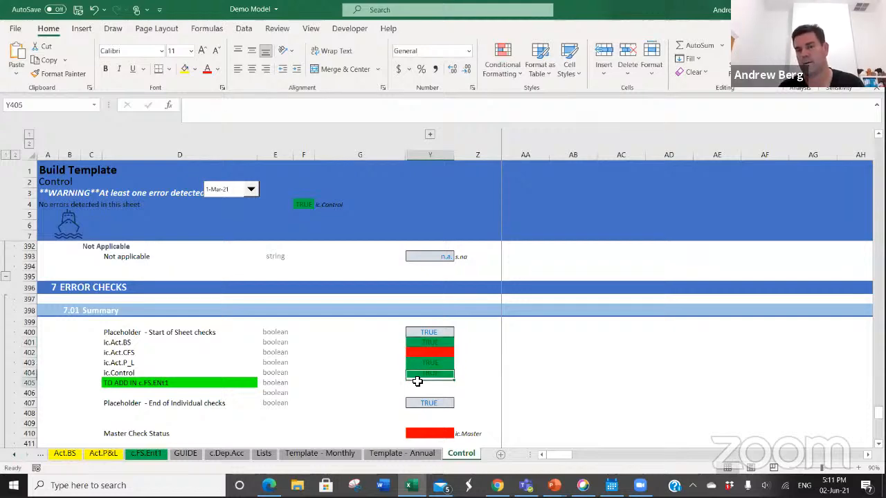
Step: Link the c.FS.Ent1 sheet check into Y405 of the summary with the formula =-ic.c.FS.Ent1
{"action": "type", "text": "=-"}
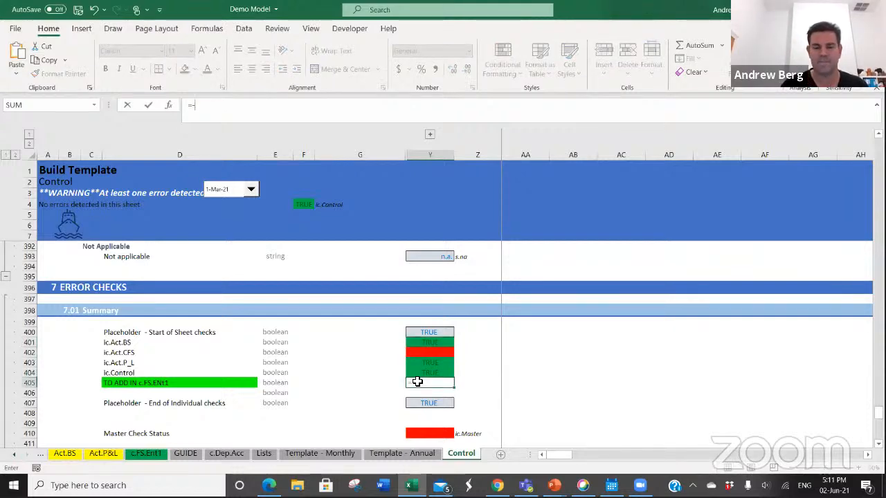
{"action": "type", "text": "iv"}
{"action": "key", "text": "BackSpace"}
{"action": "type", "text": "c"}
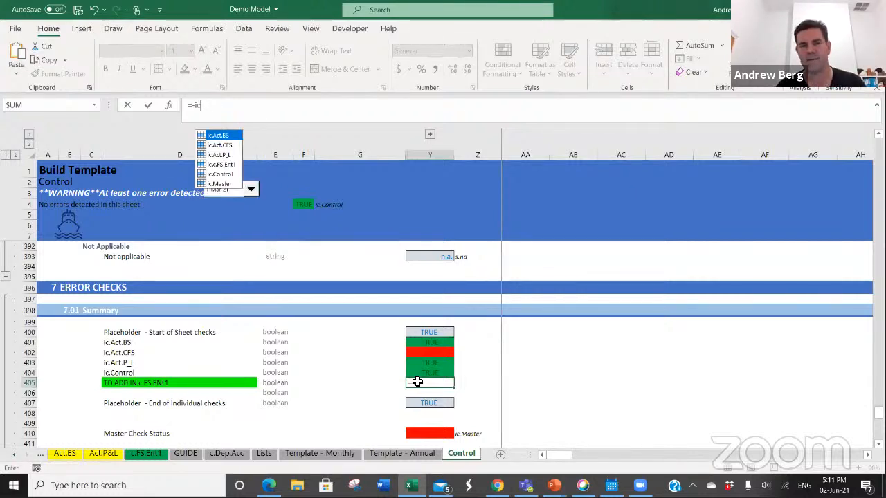
{"action": "key", "text": "Down"}
{"action": "key", "text": "Down"}
{"action": "key", "text": "Down"}
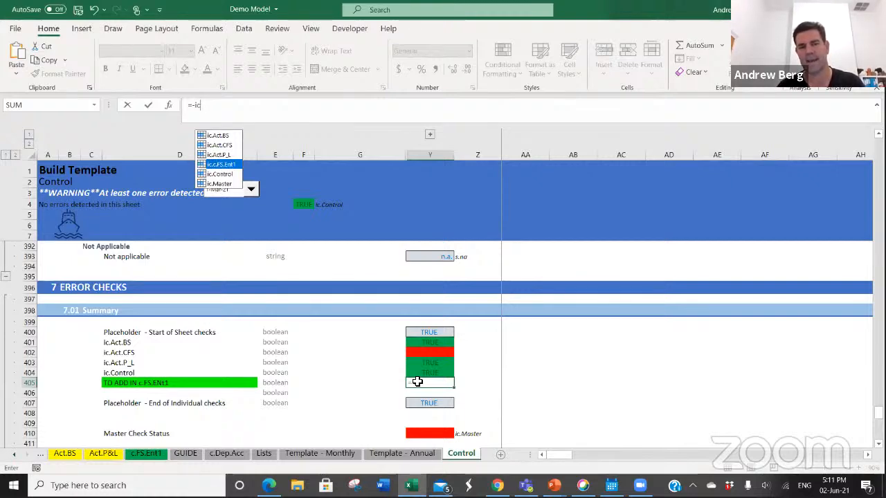
{"action": "key", "text": "Tab"}
{"action": "key", "text": "Return"}
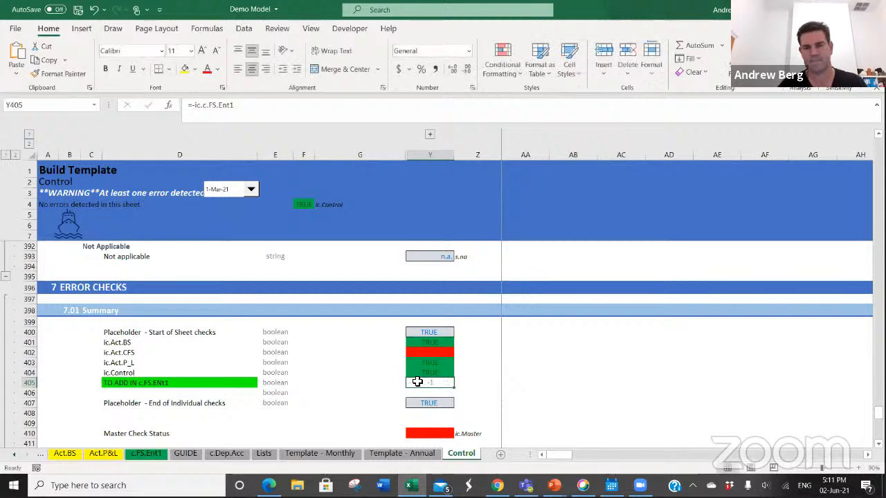
Step: Remove the minus sign from the formula in Y405 so it reads =ic.c.FS.Ent1
{"action": "key", "text": "Up"}
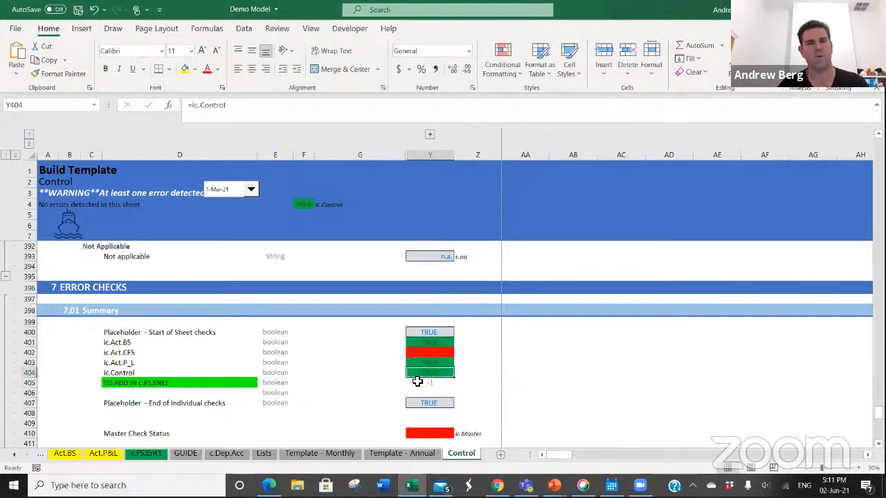
{"action": "double_click", "coordinate": [417, 381]}
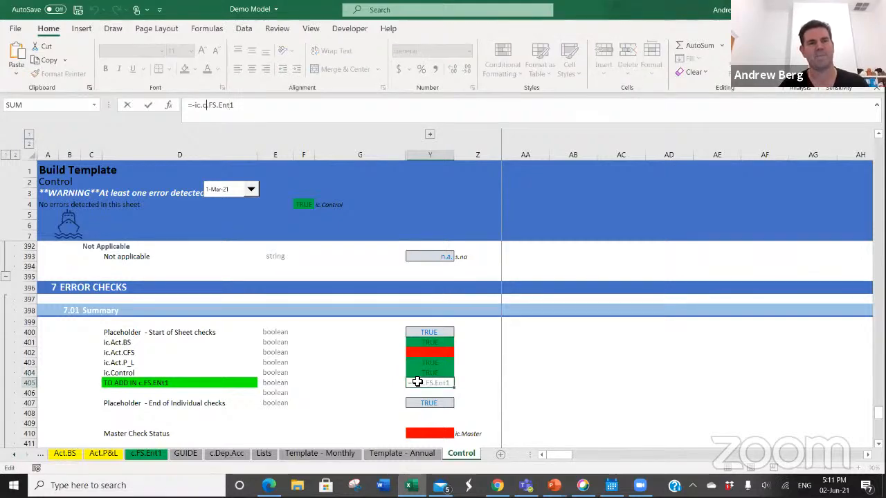
{"action": "key", "text": "Left"}
{"action": "key", "text": "Left"}
{"action": "key", "text": "Left"}
{"action": "key", "text": "Left"}
{"action": "key", "text": "BackSpace"}
{"action": "key", "text": "ctrl+Return"}
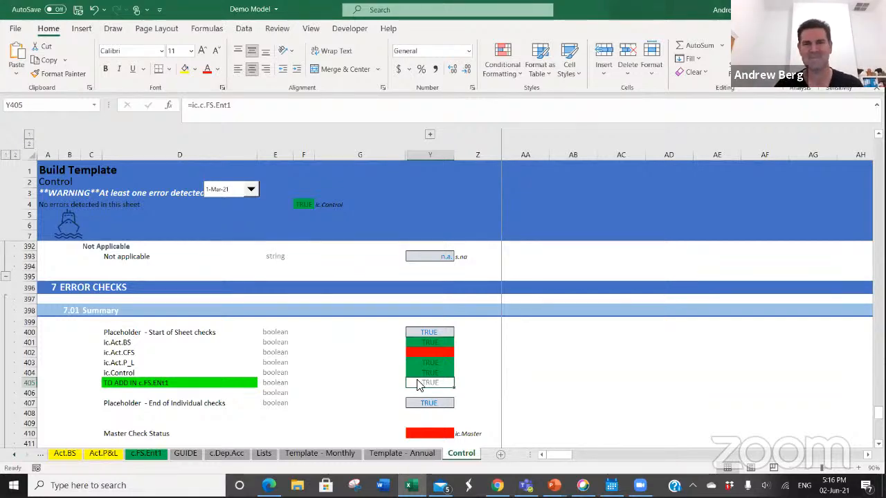
{"action": "key", "text": "alt+Tab"}
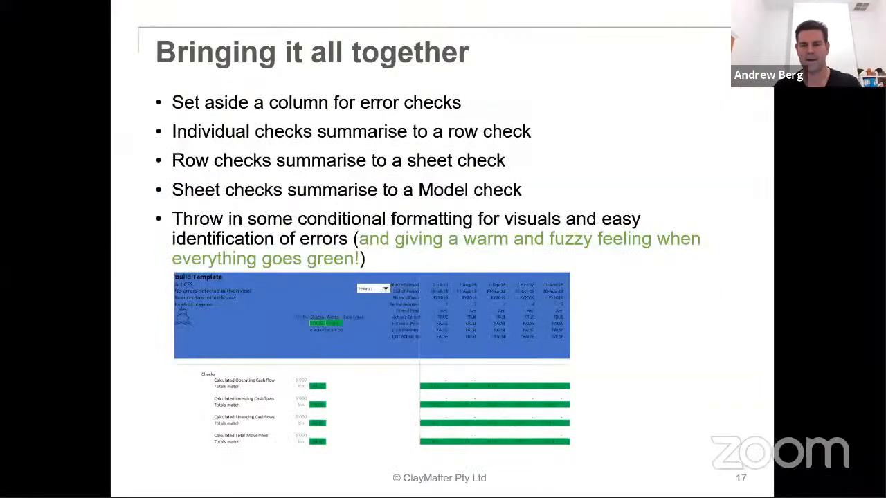
{"action": "key", "text": "Right"}
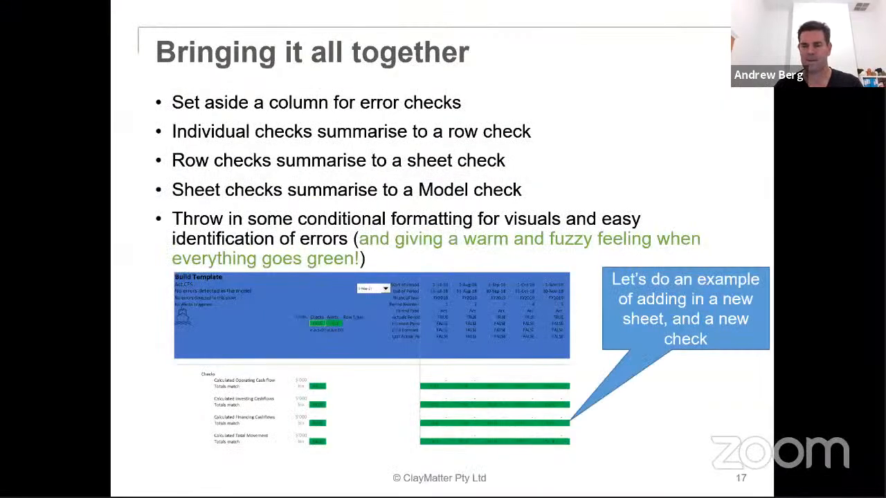
{"action": "key", "text": "Right"}
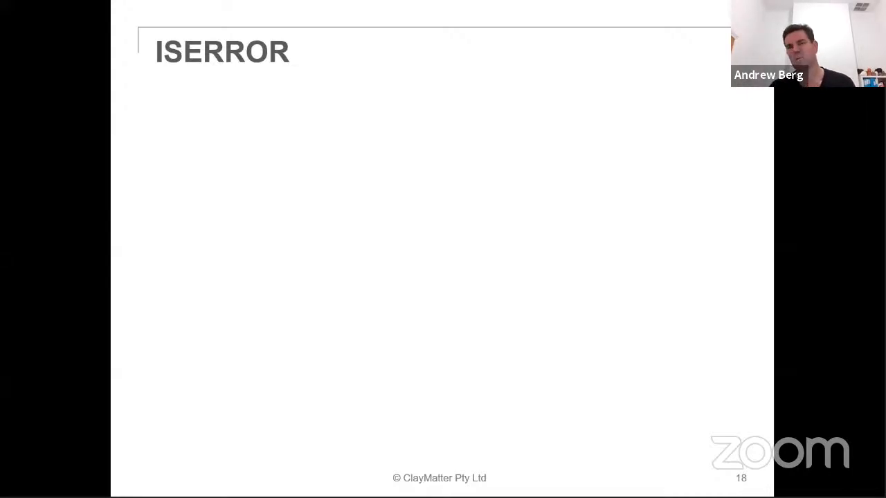
{"action": "key", "text": "Right"}
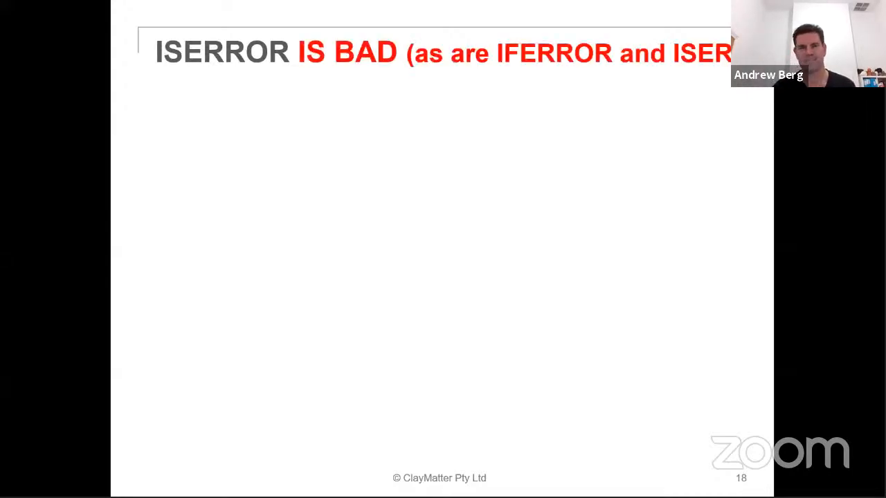